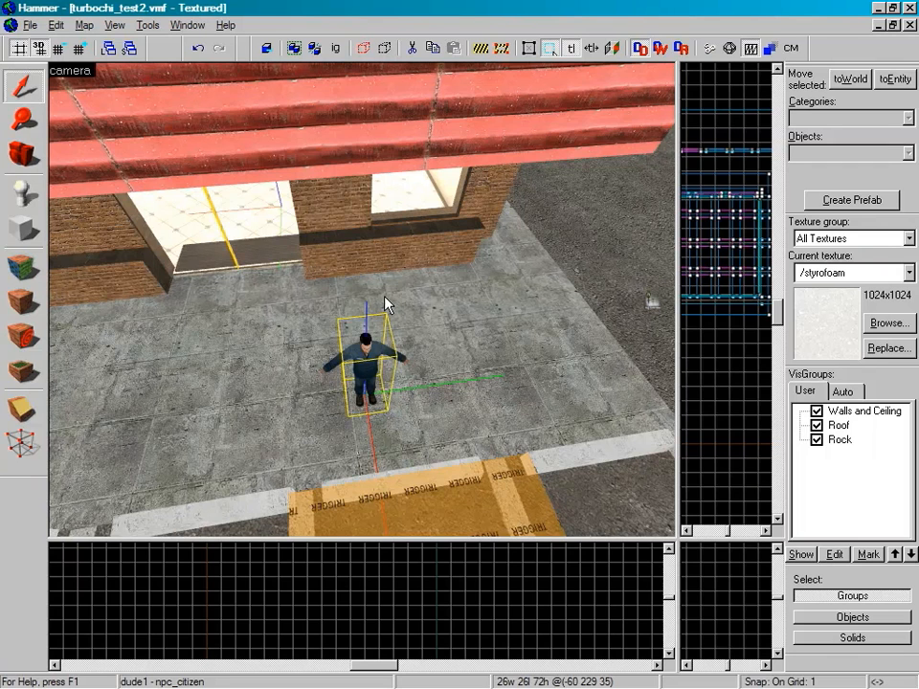
Step: Place three info_target entities on the pavement: one on each side of the citizen NPC and one behind him
click(21, 192)
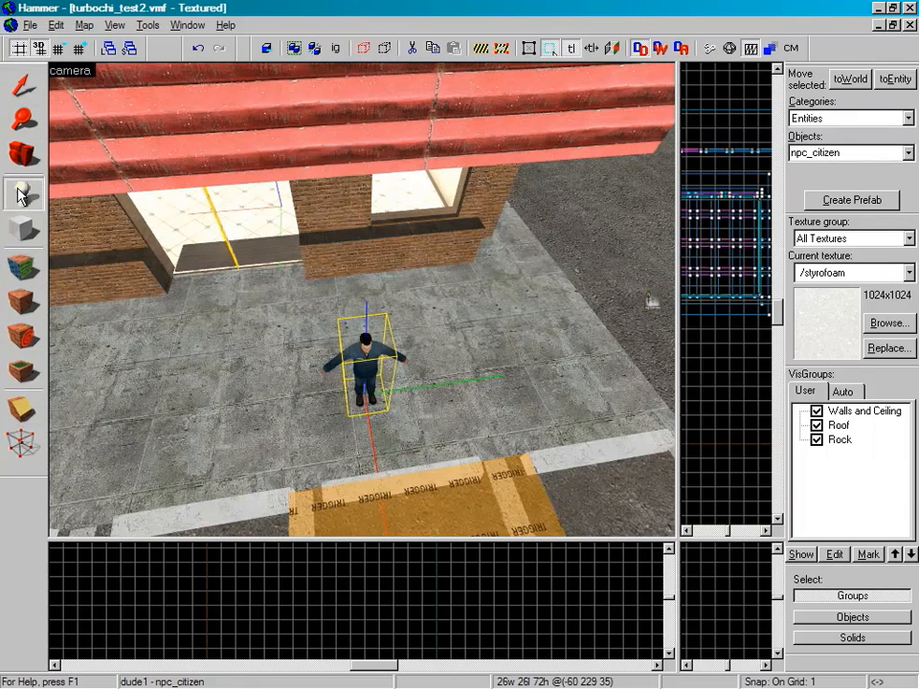
click(907, 153)
drag(912, 287, 916, 245)
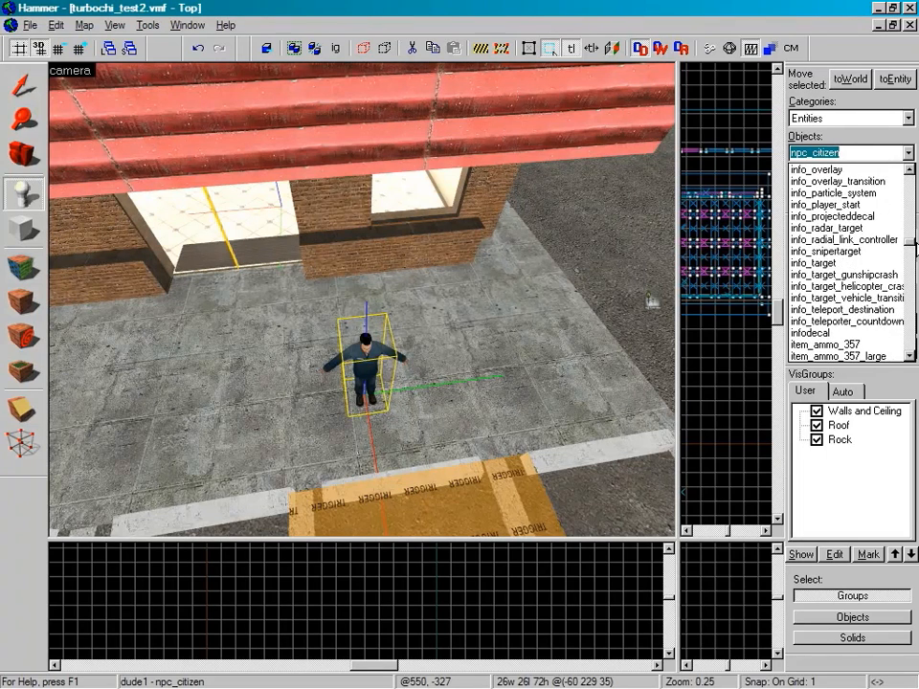
click(875, 272)
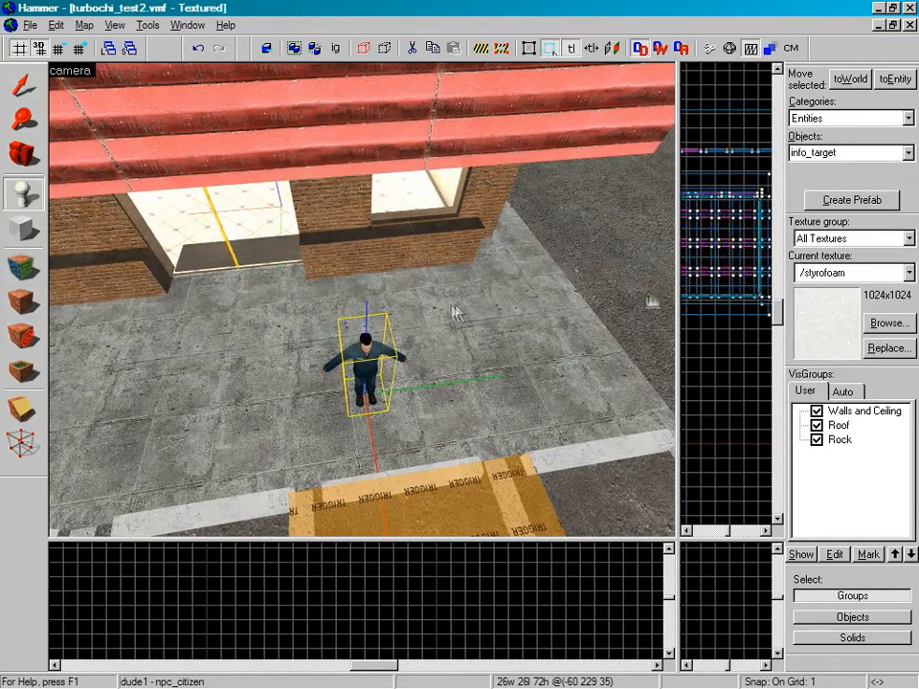
scroll(476, 371, up, 2)
key(w)
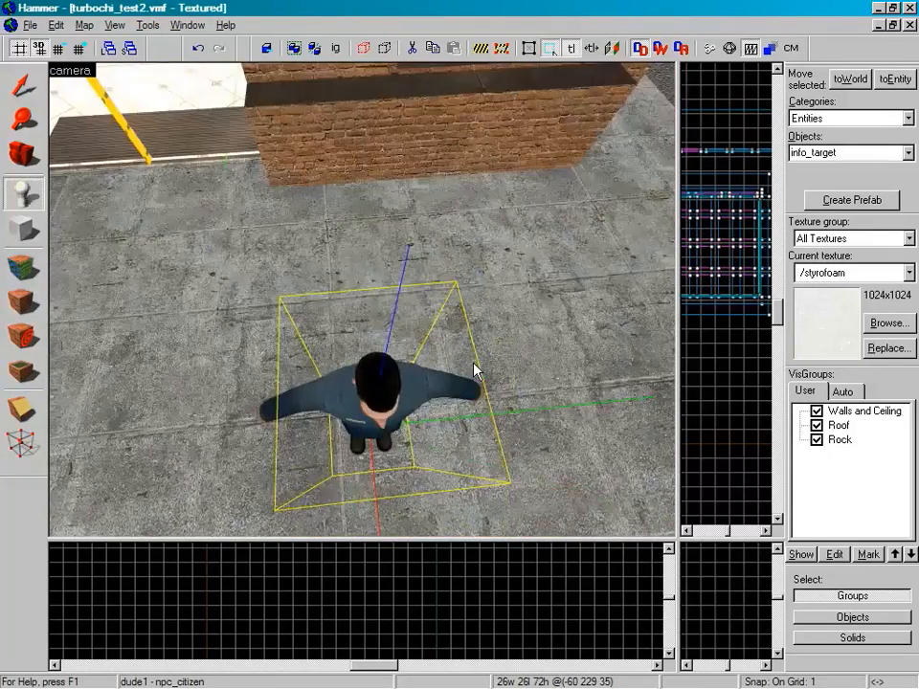
key(s)
key(z)
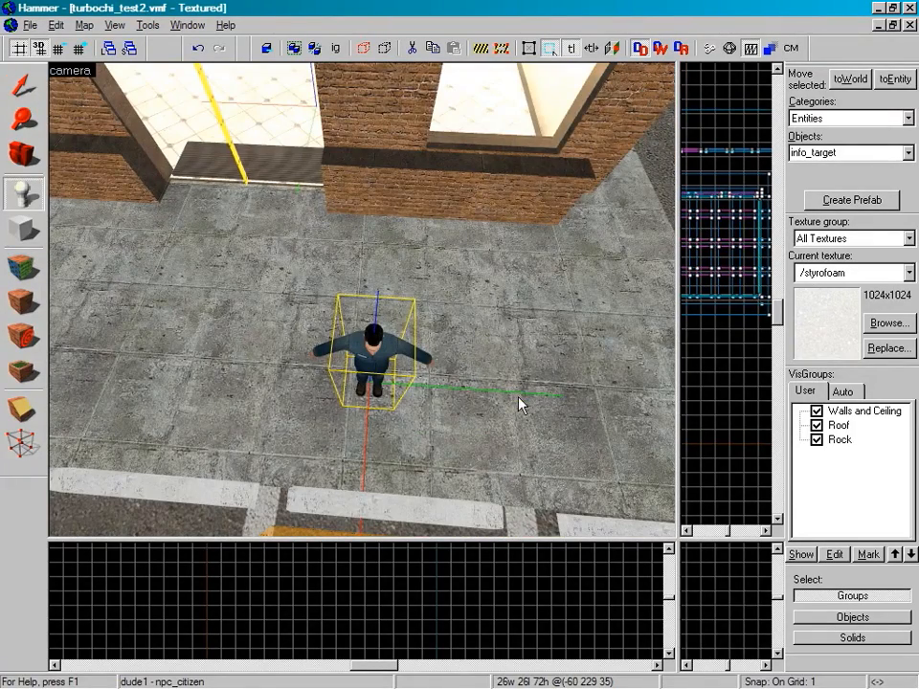
click(520, 404)
click(380, 283)
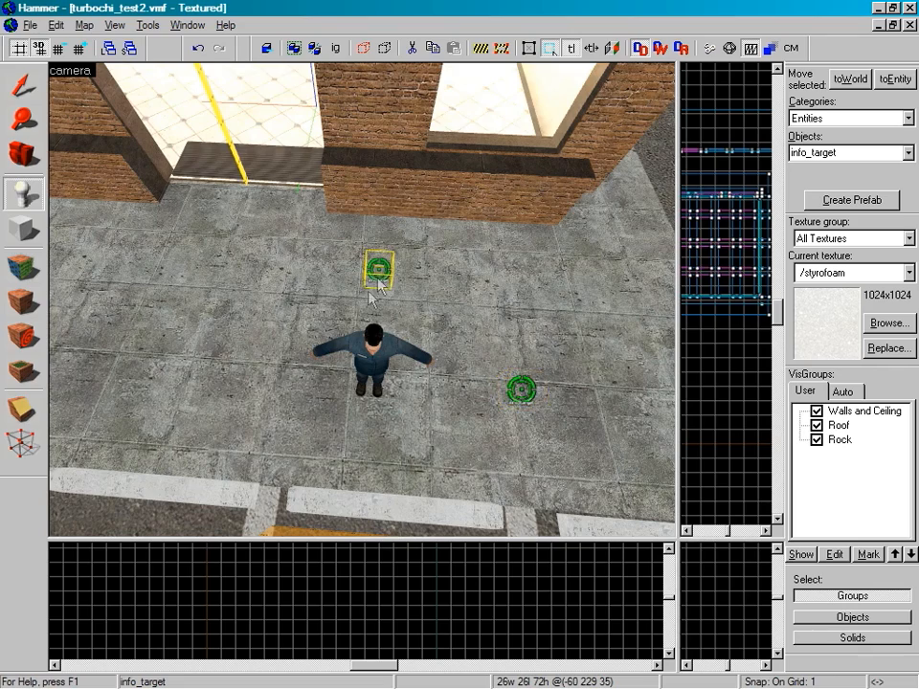
click(239, 362)
key(z)
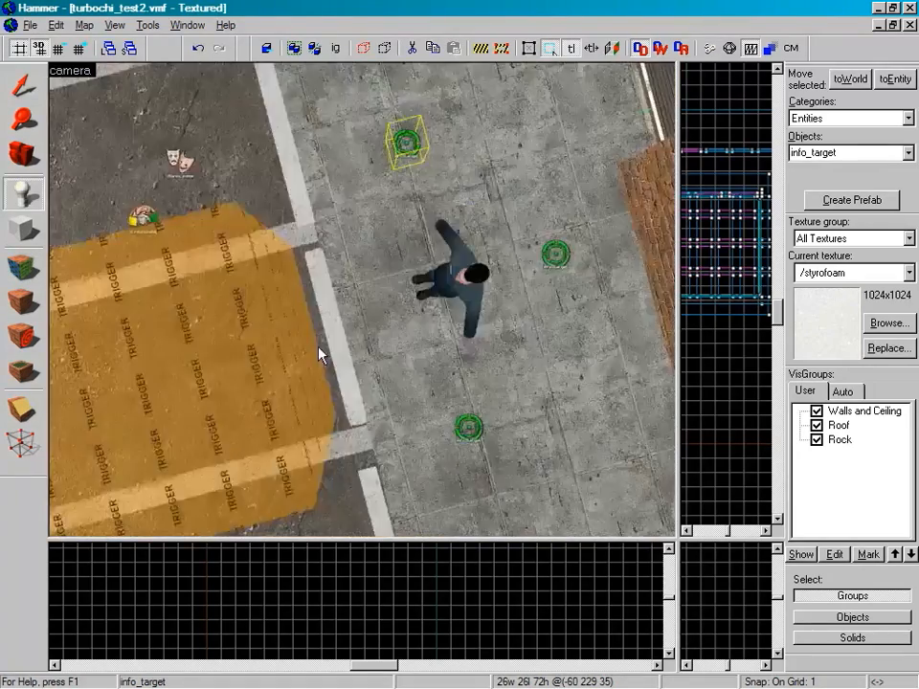
Step: Place another info_target on the parking lot directly in front of the citizen, just beyond the kerb
key(w)
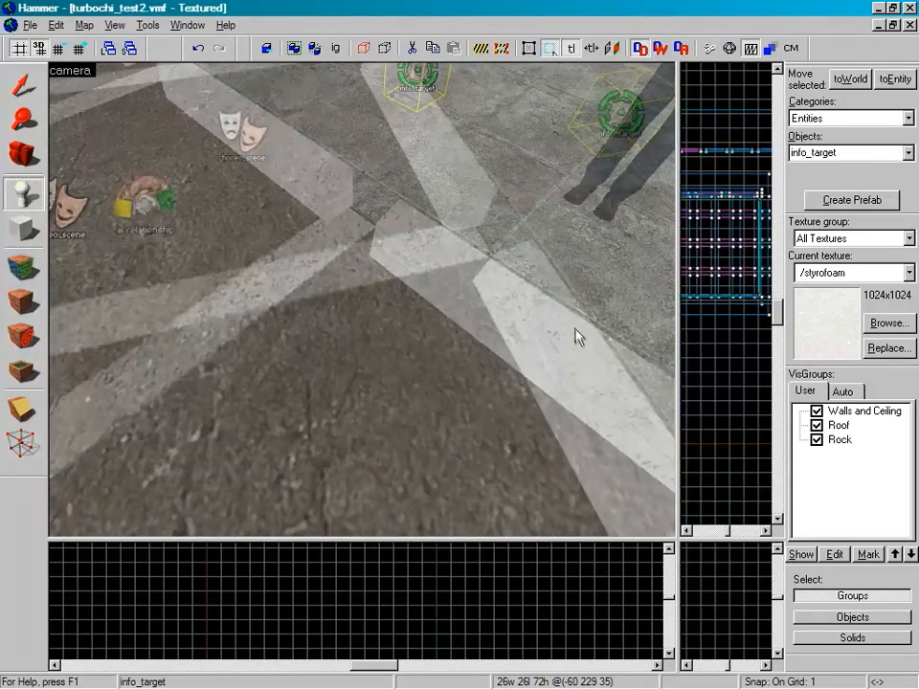
scroll(537, 330, down, 2)
scroll(390, 385, up, 2)
key(z)
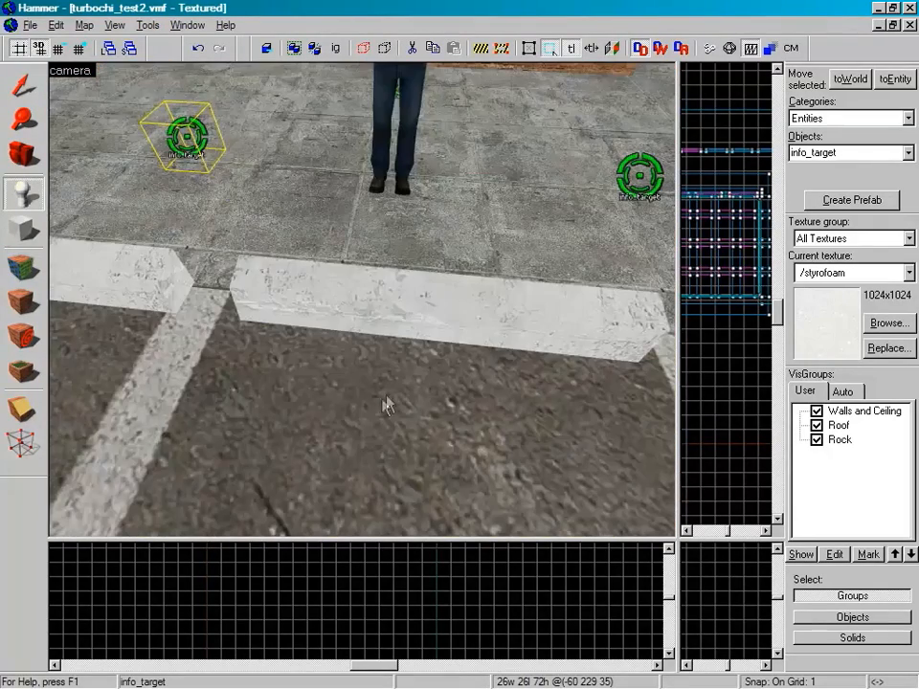
click(374, 409)
key(z)
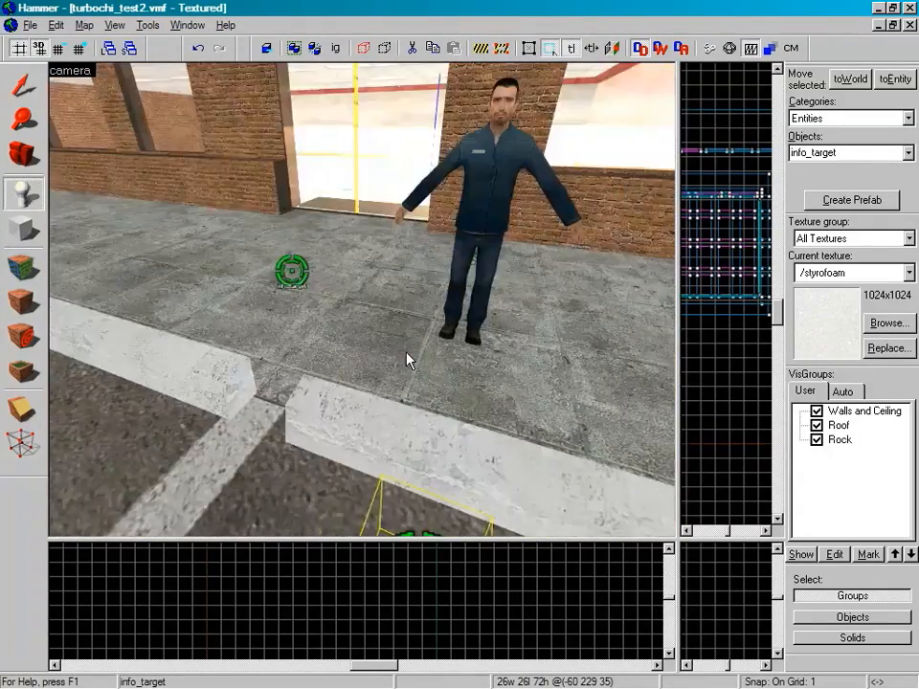
Step: Place two more info_target entities on the pavement, diagonally in front of the citizen on his right and left
scroll(445, 371, down, 2)
key(z)
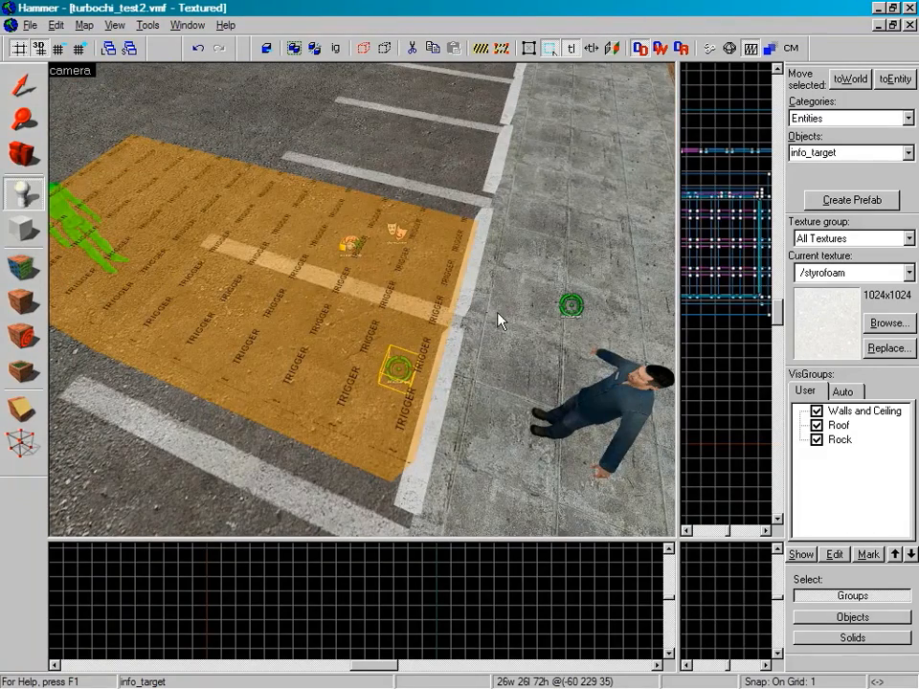
click(502, 324)
scroll(508, 363, down, 2)
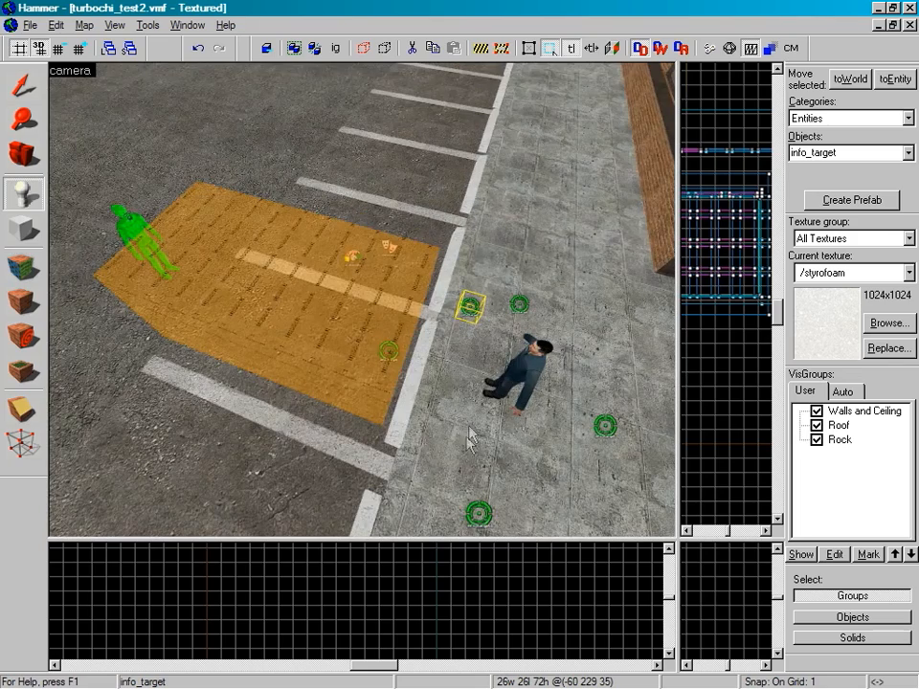
click(442, 454)
scroll(489, 449, up, 2)
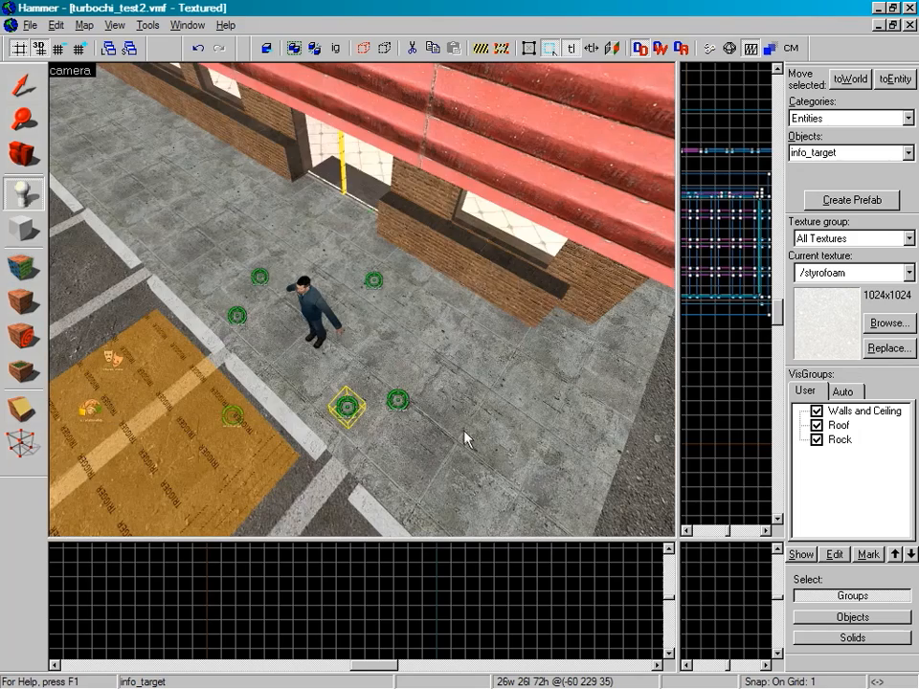
click(25, 87)
Step: Name the info_target behind the citizen "Rear"
key(z)
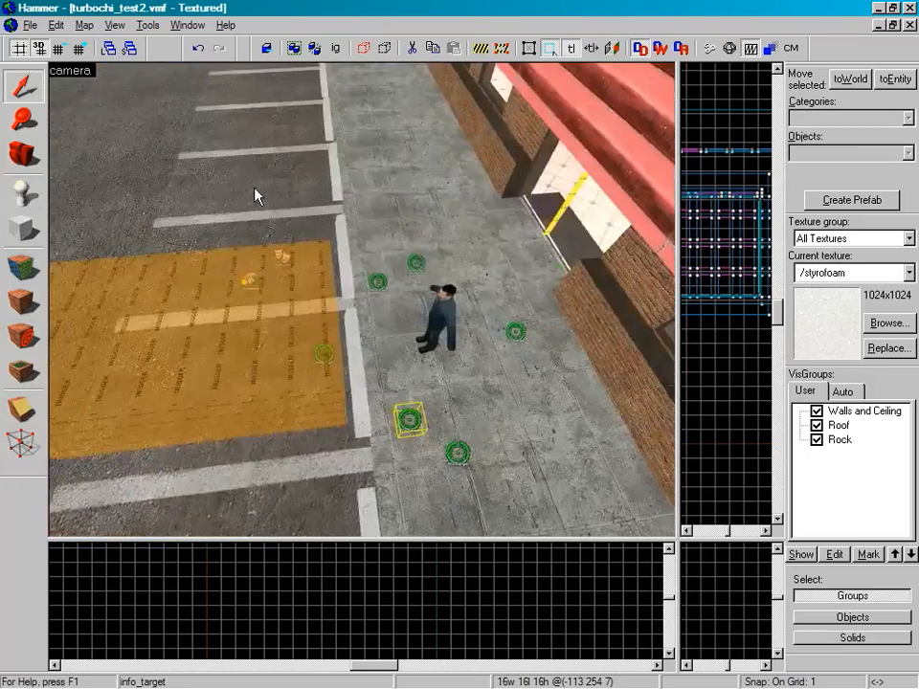
key(w)
key(s)
key(d)
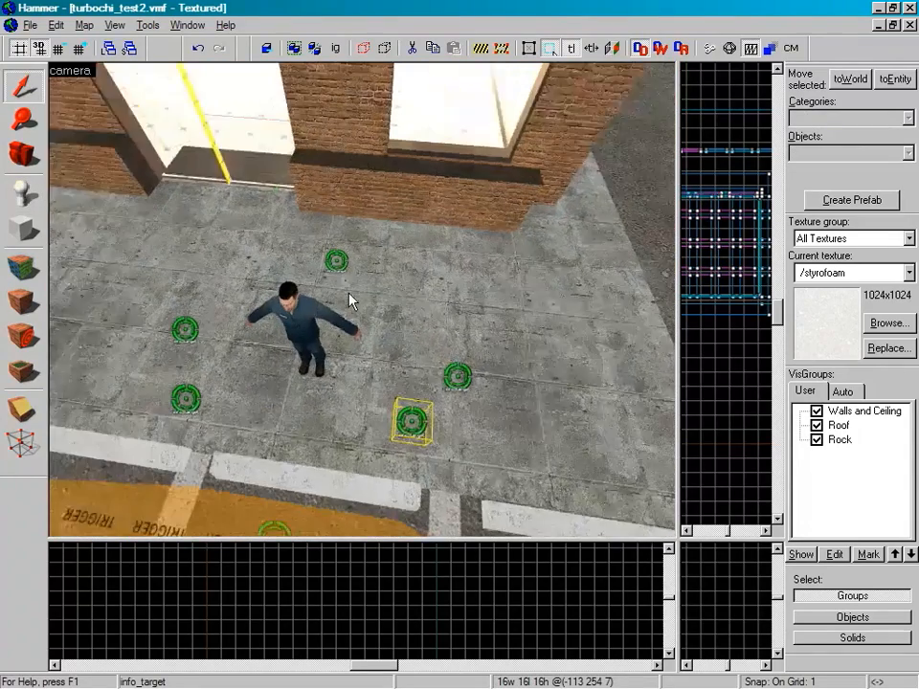
double_click(401, 267)
text(Rear)
click(623, 563)
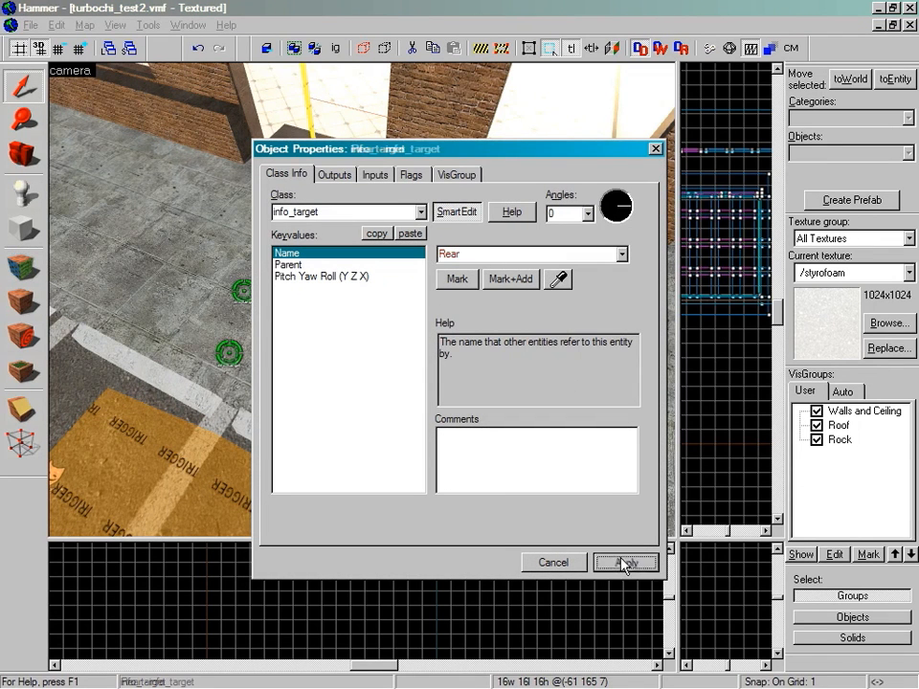
click(656, 148)
Step: Name the info_target at the citizen's left side, nearer the building wall, "Left"
double_click(492, 412)
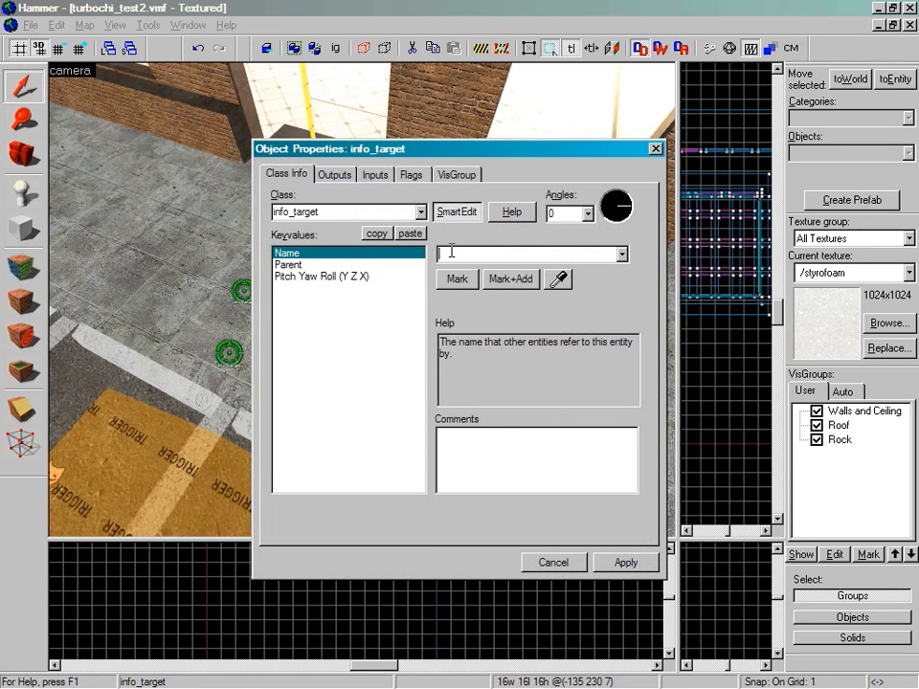
text(Left)
key(Delete)
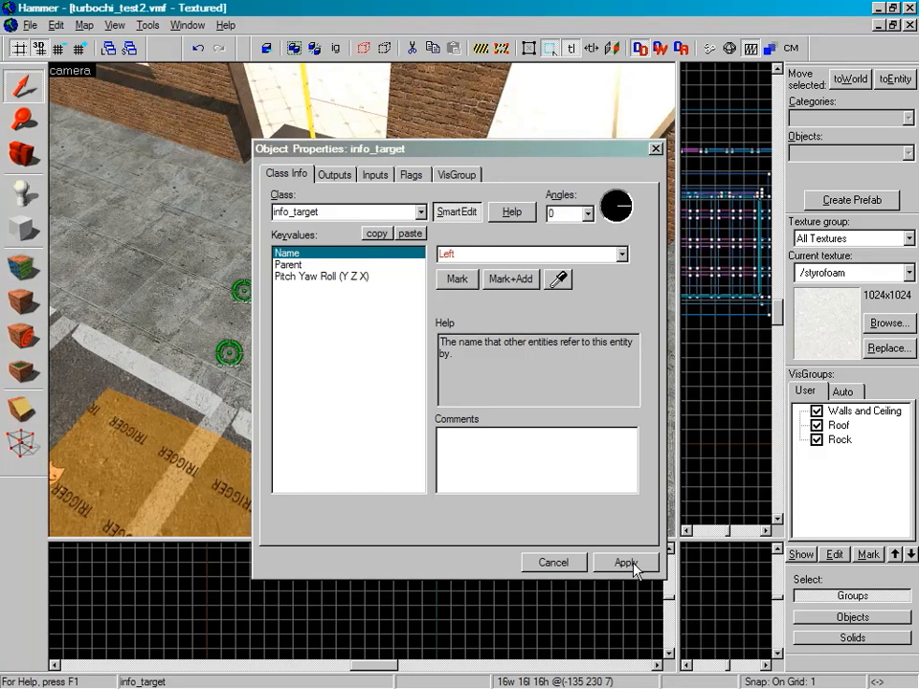
click(656, 149)
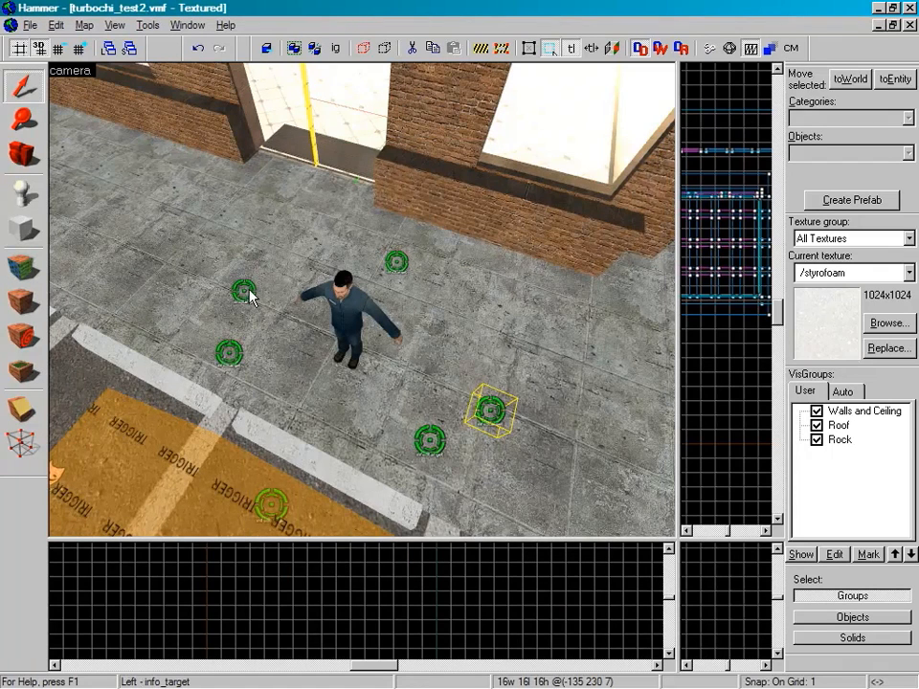
Step: Name the info_target at the citizen's right side, nearer the building wall, "Right"
double_click(249, 291)
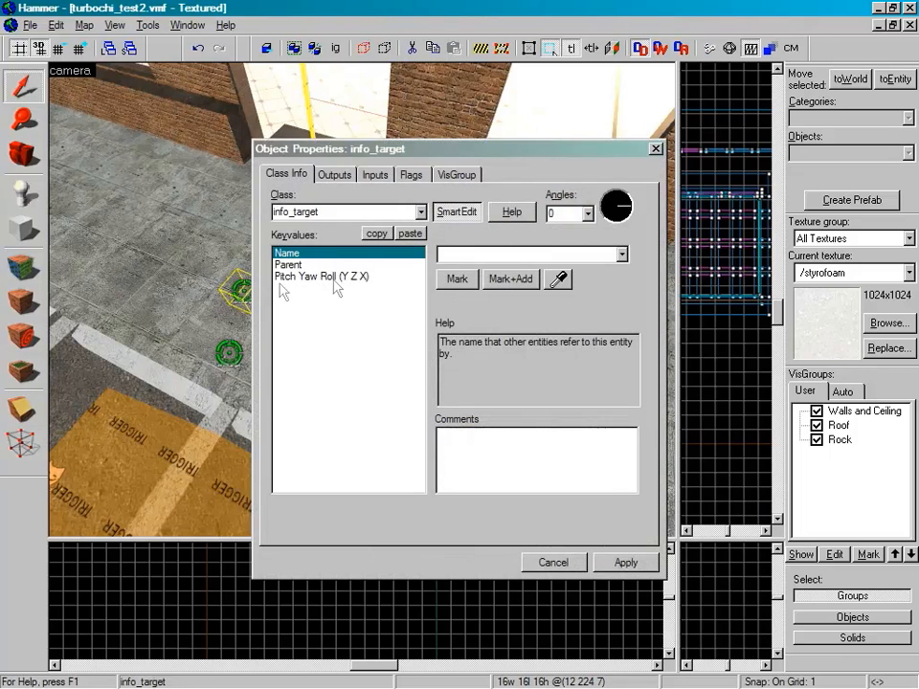
text(Rig)
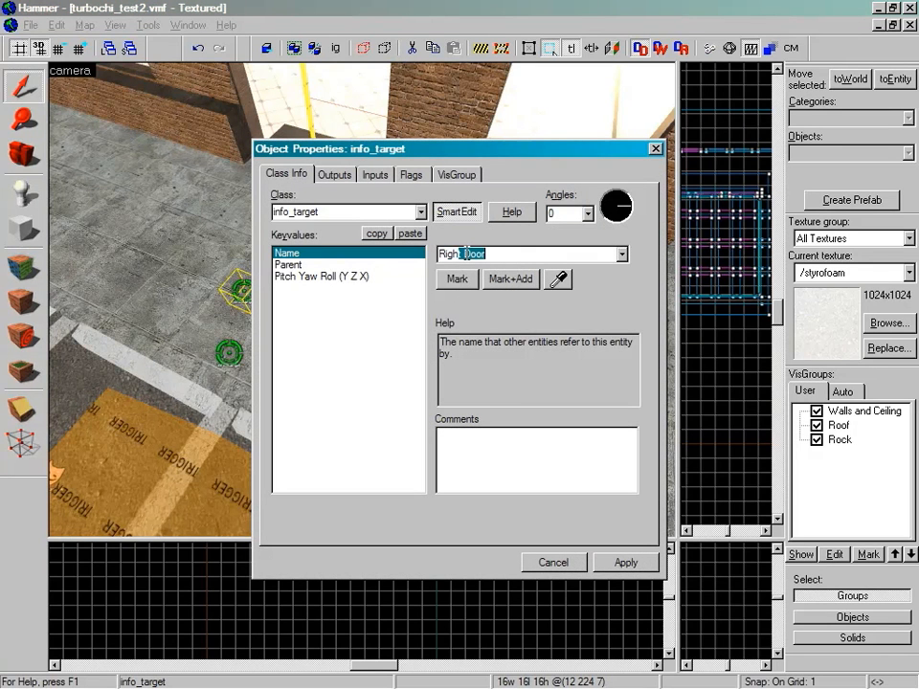
text(ht)
key(BackSpace)
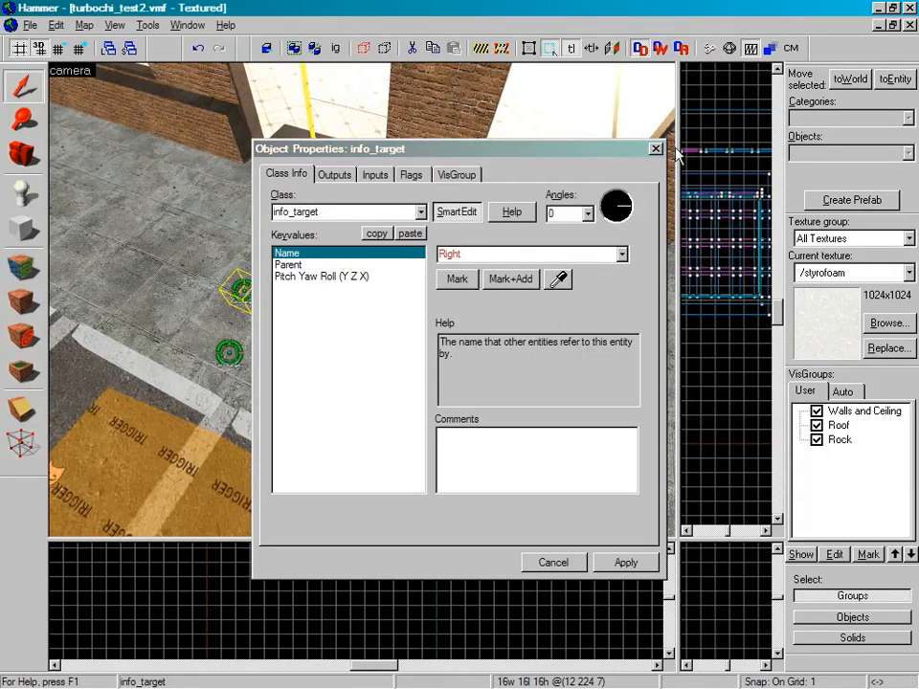
click(656, 152)
Step: Name the info_target diagonally in front of the citizen on his left "headleft"
drag(402, 318, 407, 414)
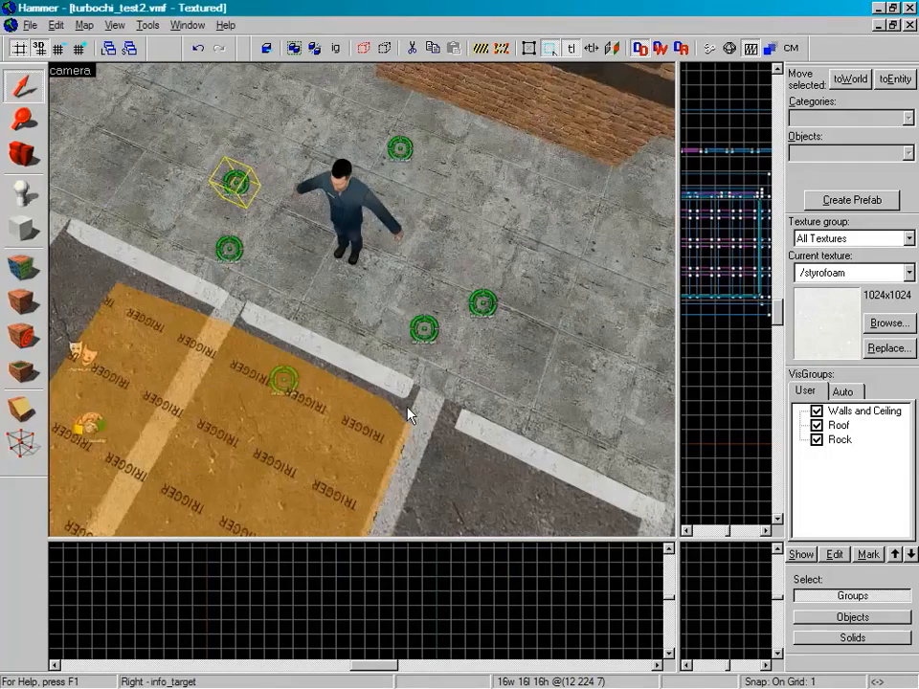
double_click(421, 330)
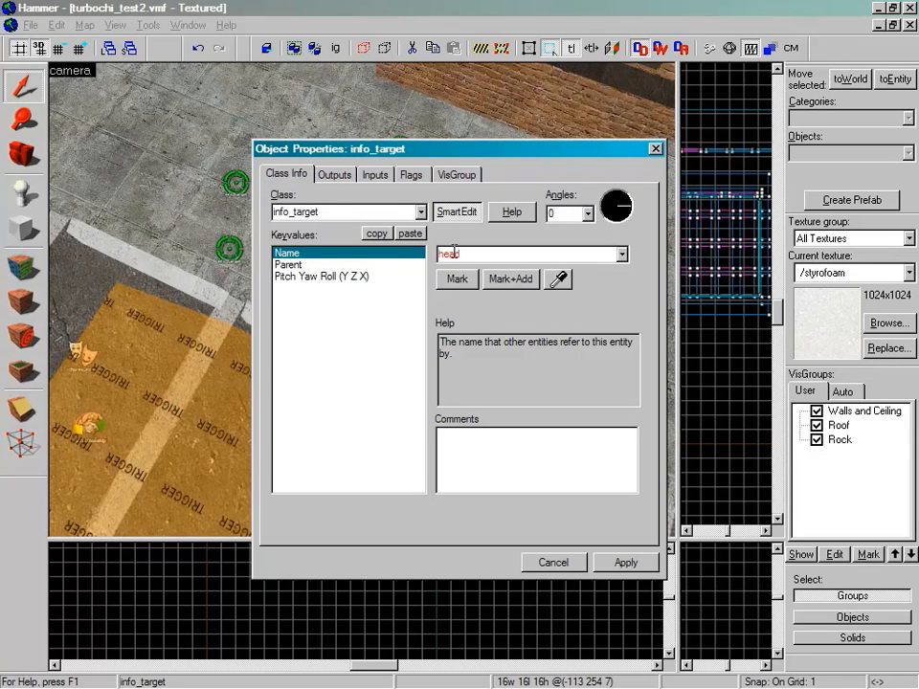
click(634, 563)
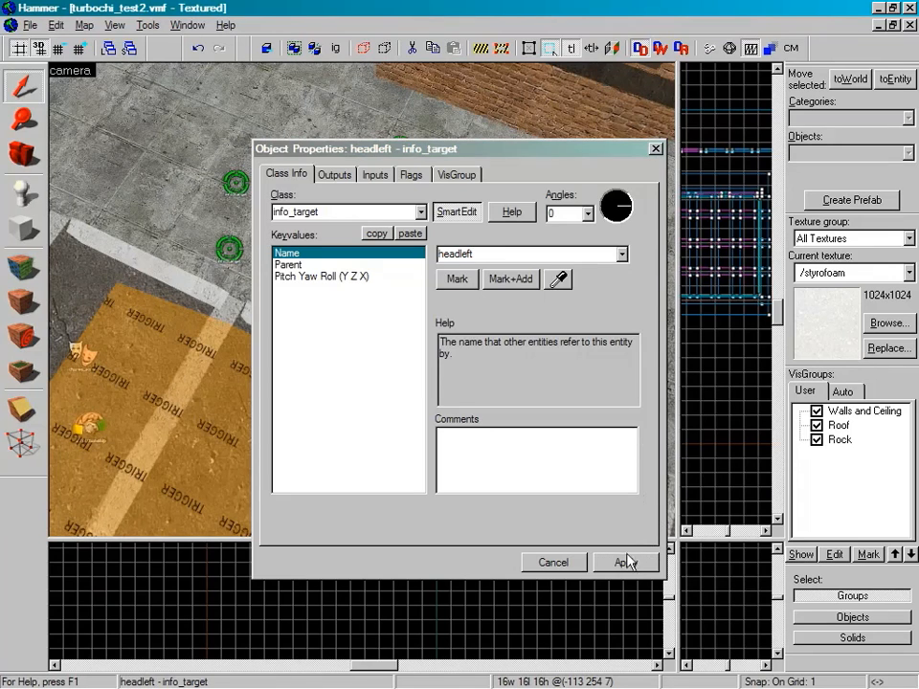
click(656, 149)
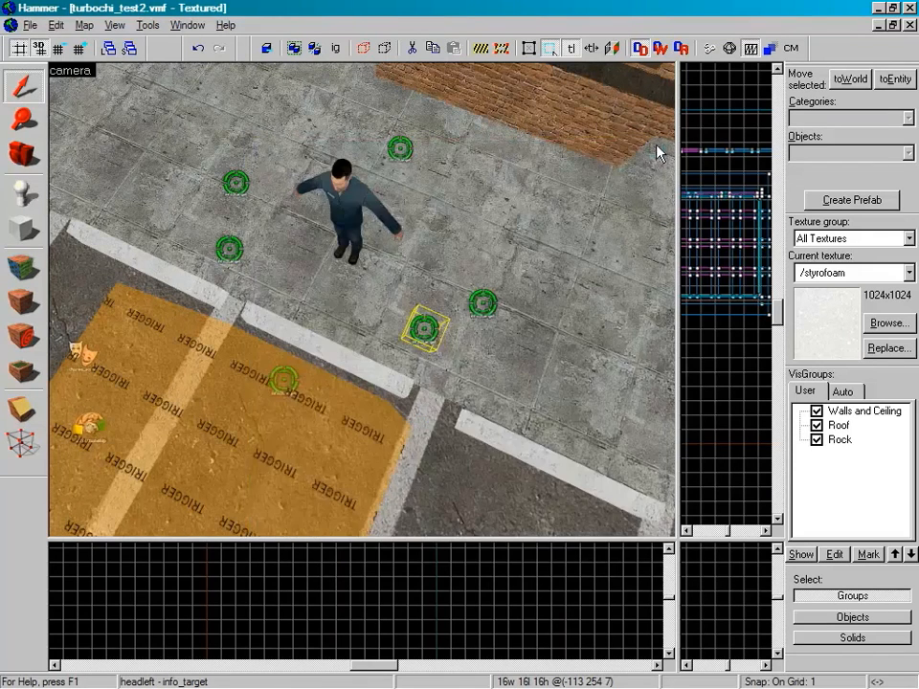
Step: Name the info_target diagonally in front of the citizen on his right "headright"
double_click(228, 249)
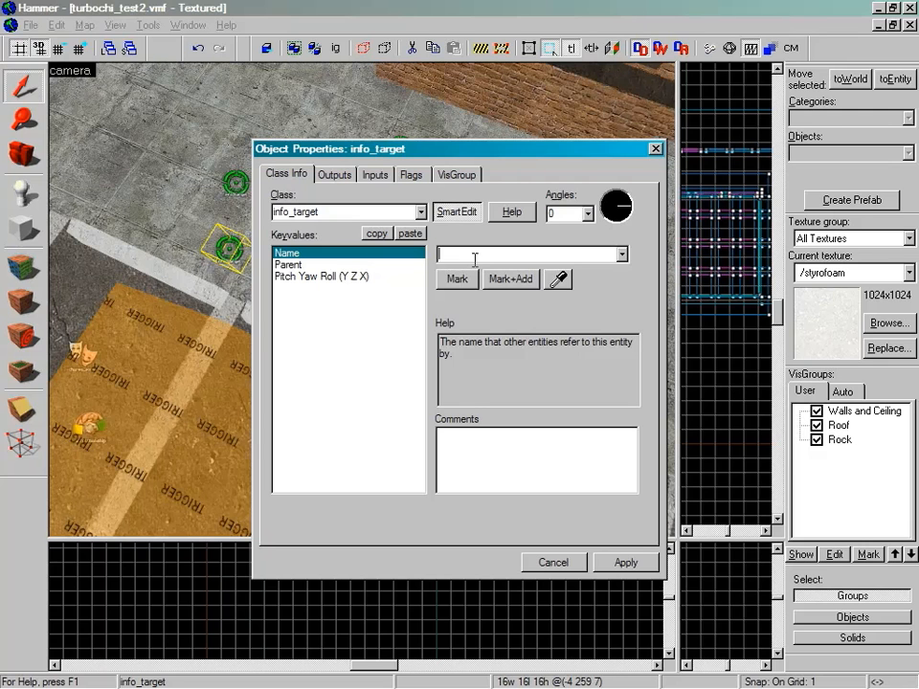
text(headright)
click(655, 148)
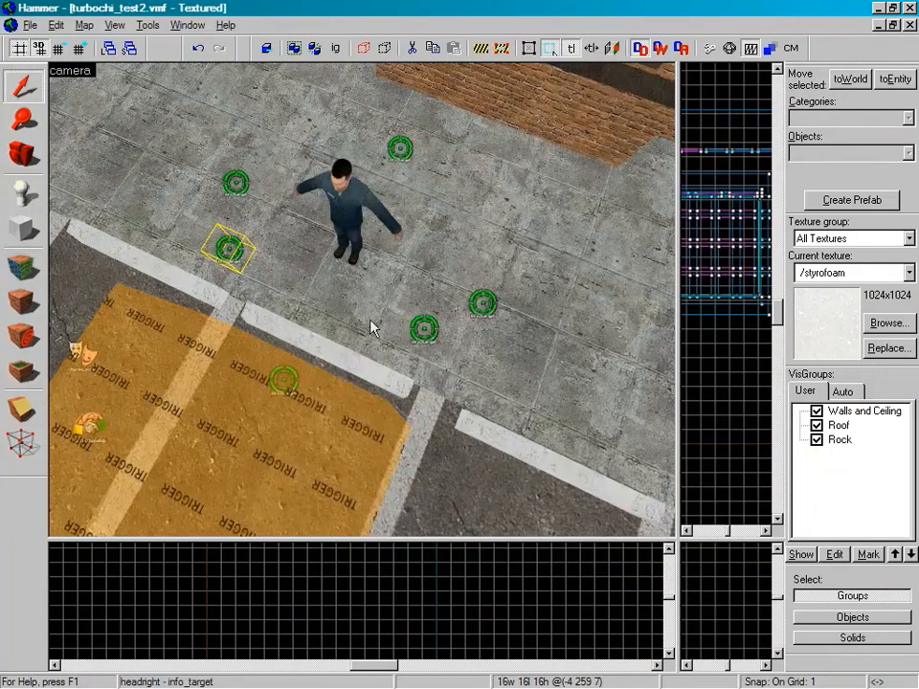
Step: Name the info_target on the parking lot in front of the citizen "Front"
key(z)
key(w)
key(z)
double_click(330, 364)
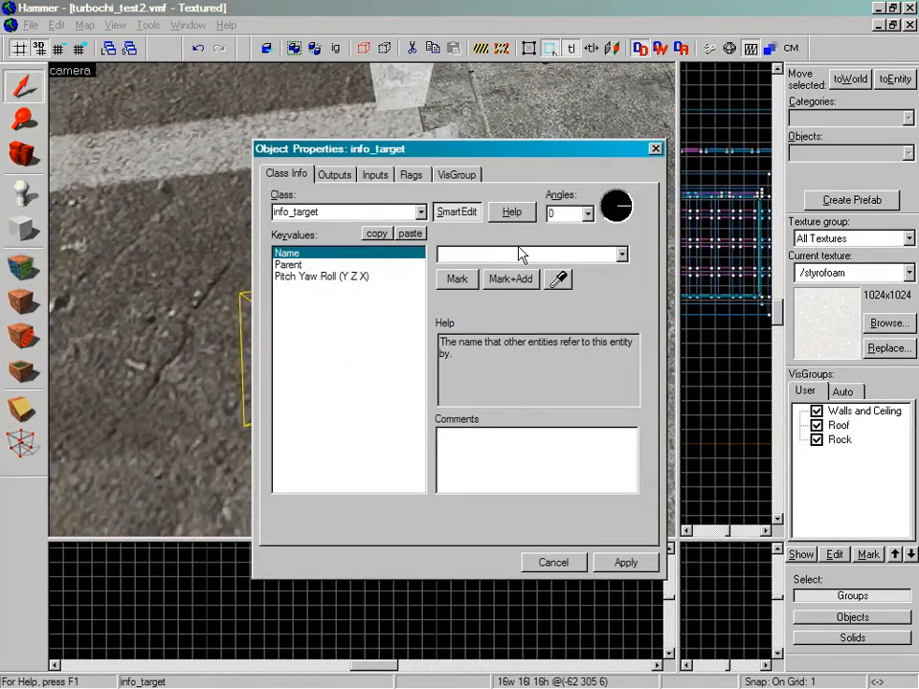
text(Front)
key(BackSpace)
key(Down)
click(528, 254)
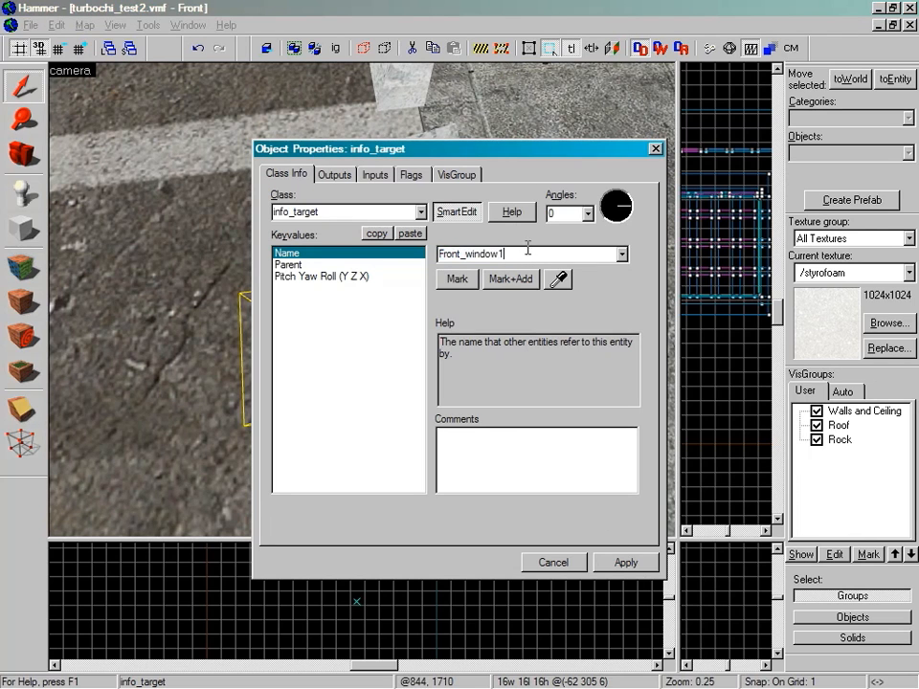
drag(505, 255, 461, 267)
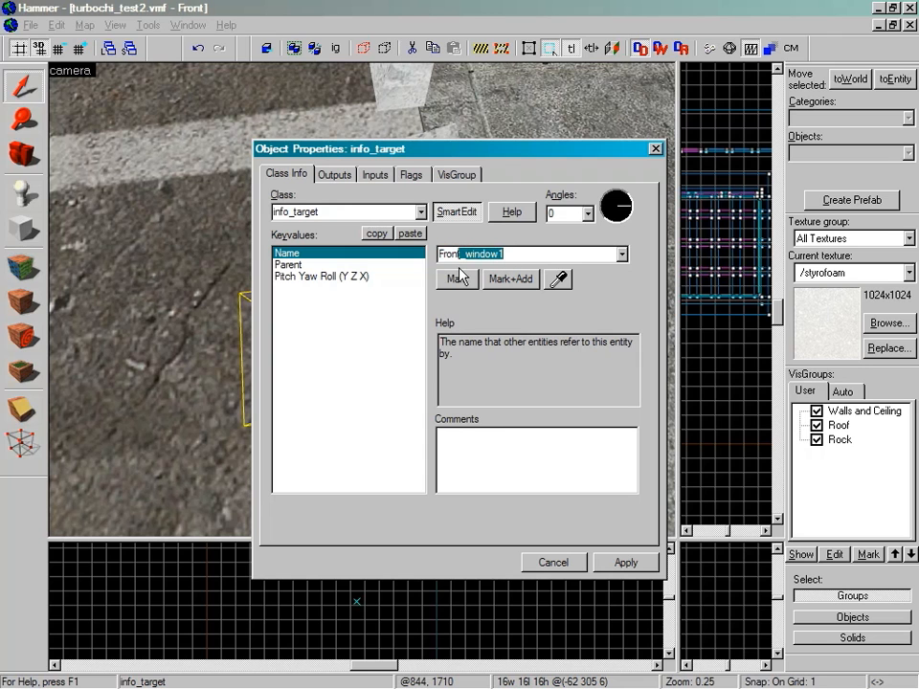
key(BackSpace)
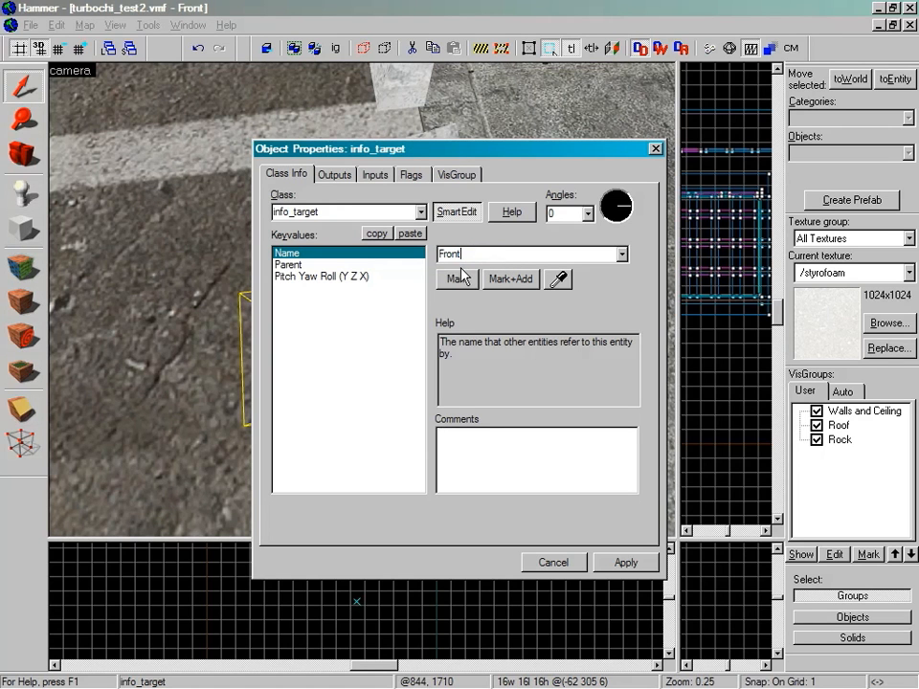
click(628, 562)
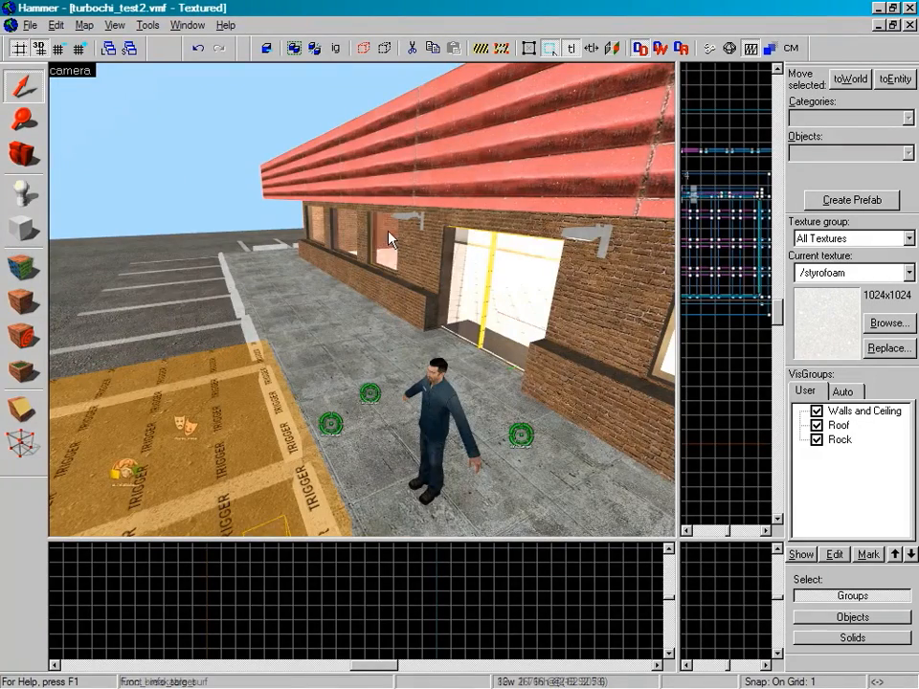
Step: Select the building's front windows in turn to check their entity names
click(385, 241)
click(350, 238)
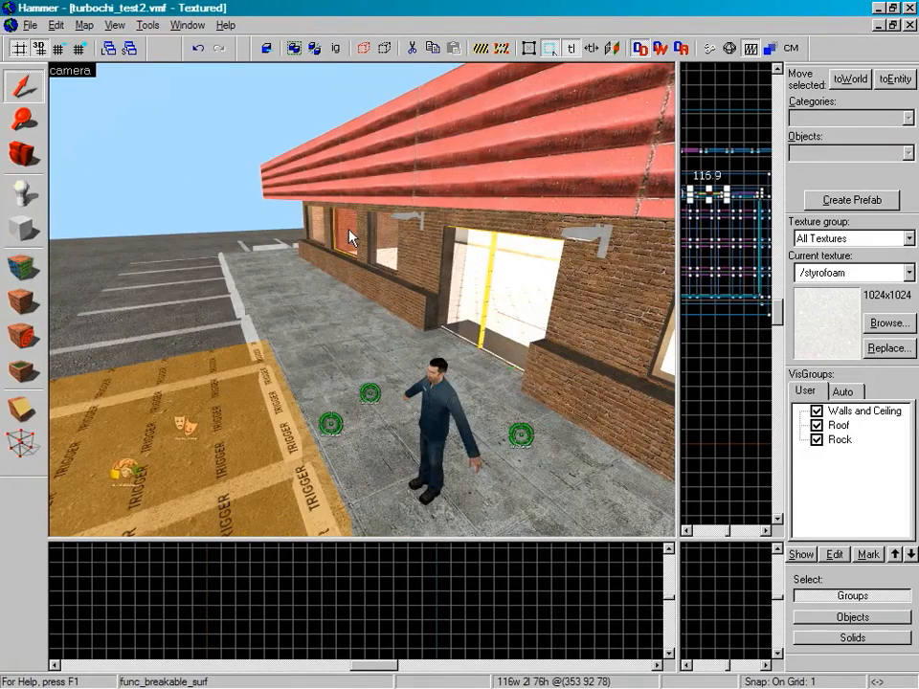
key(Right)
click(340, 277)
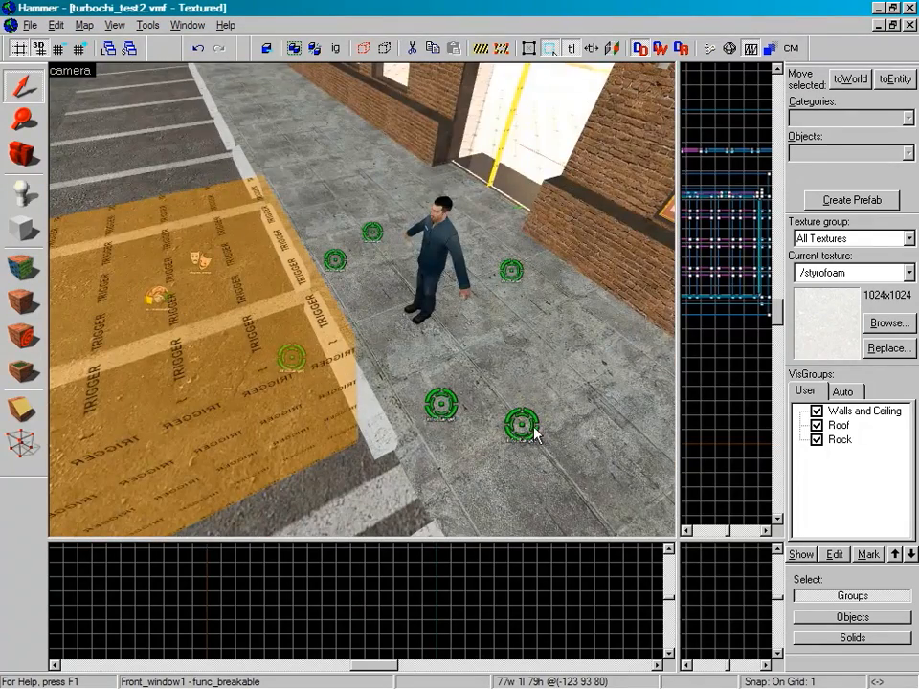
Step: Select all six info_target entities around the citizen together, including the one on the parking lot in front of him
click(524, 427)
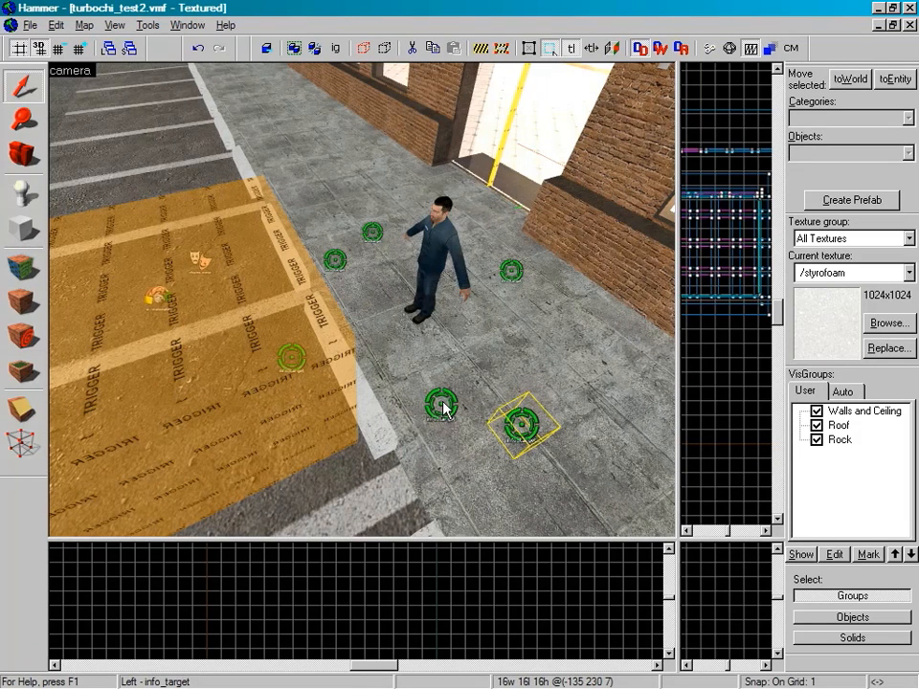
ctrl+click(442, 406)
ctrl+click(512, 274)
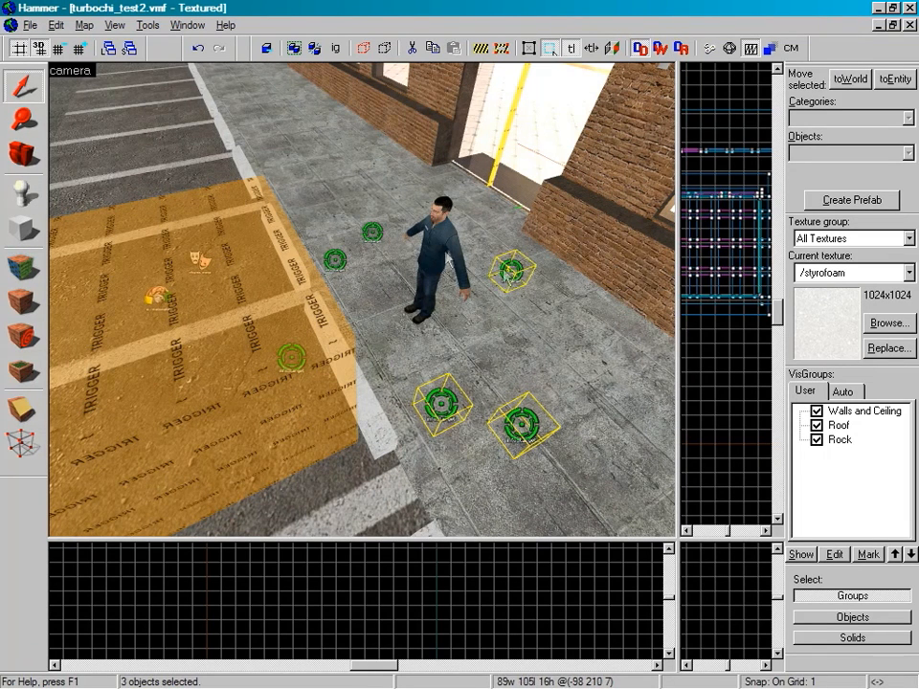
ctrl+click(373, 234)
ctrl+click(335, 259)
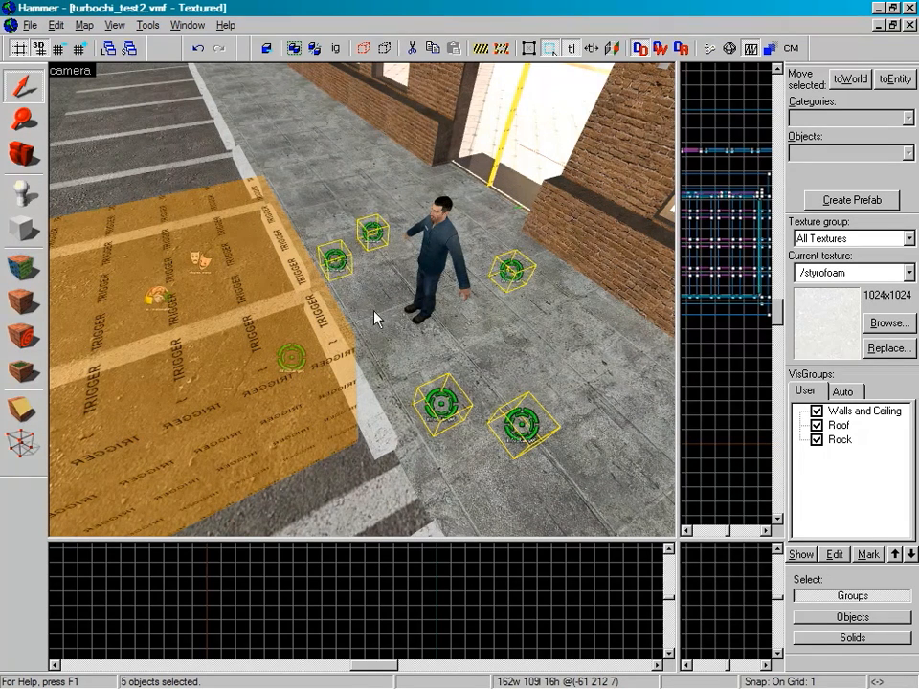
key(z)
key(w)
key(z)
ctrl+click(397, 298)
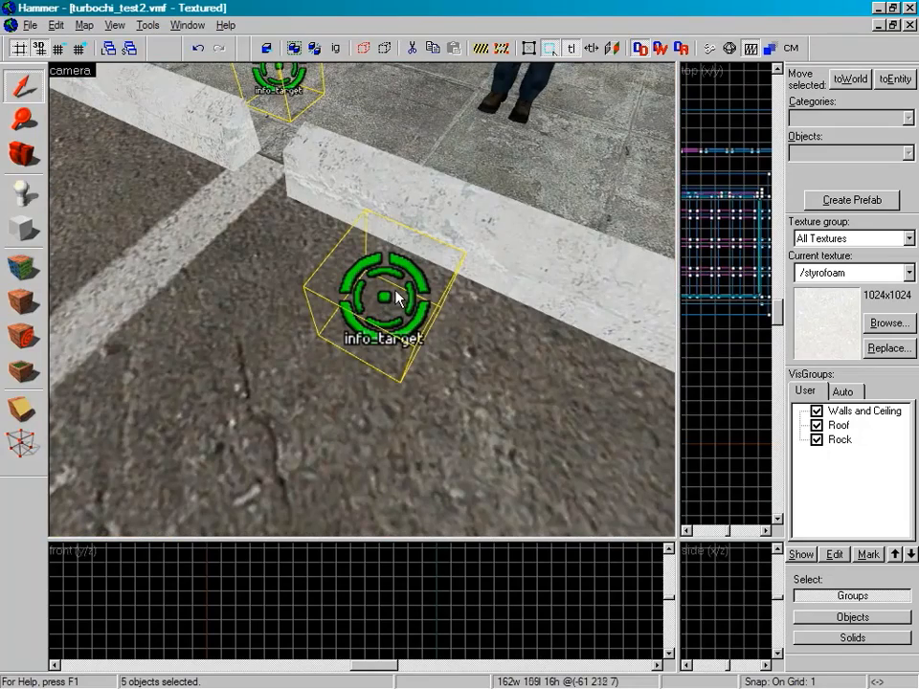
Step: Raise the six selected info_targets about 62 units to the citizen's head height in the side view
drag(678, 540, 478, 352)
scroll(255, 100, down, 8)
scroll(596, 508, down, 5)
scroll(596, 515, up, 13)
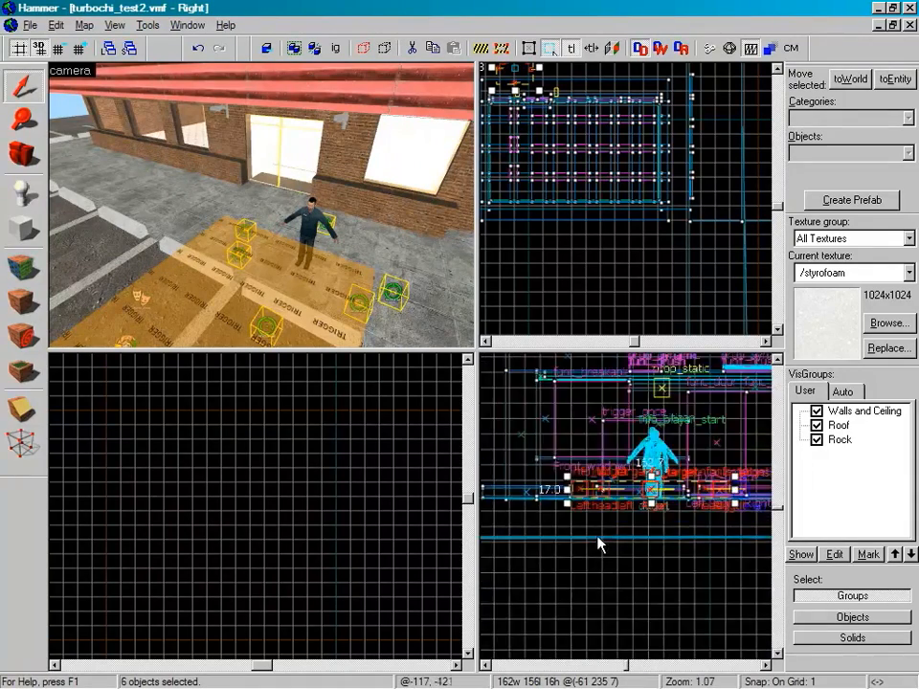
scroll(598, 544, up, 4)
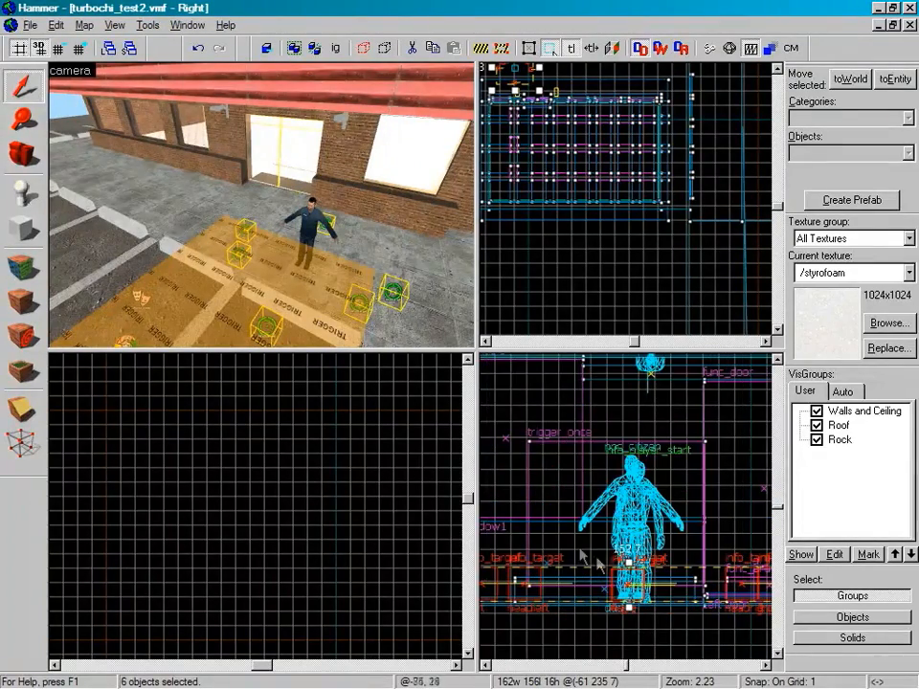
drag(632, 586, 632, 460)
Step: Inspect the height and placement of the raised info_targets around the citizen from several angles in the 3D view
key(z)
key(w)
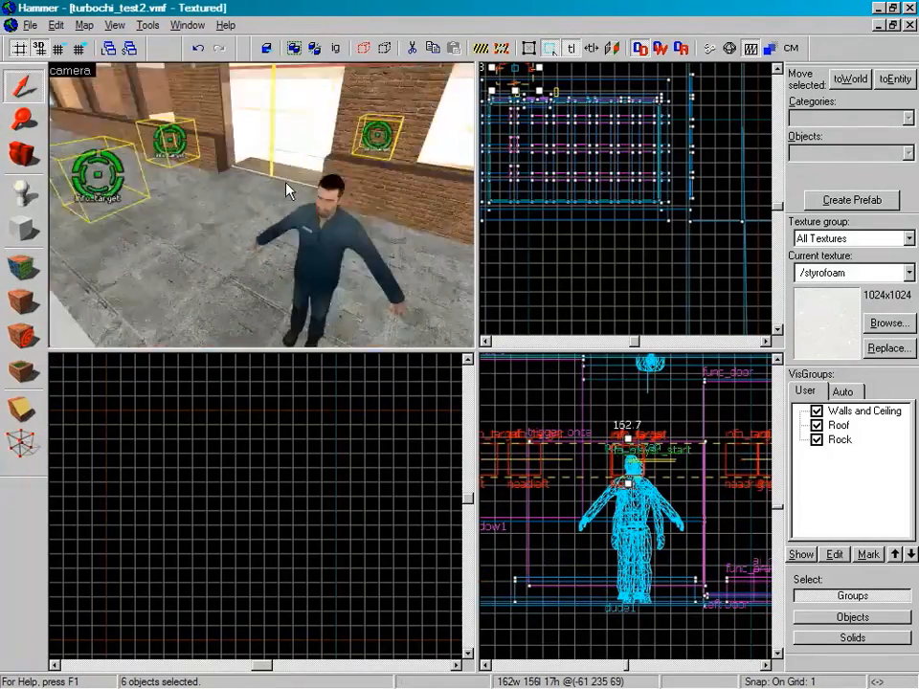
key(s)
key(z)
click(278, 314)
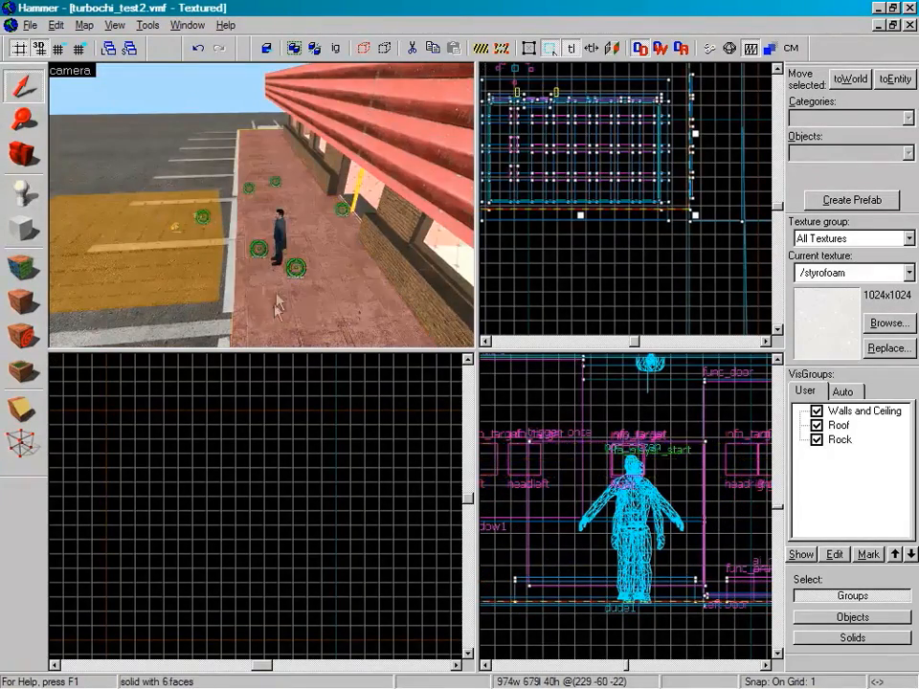
key(z)
key(w)
key(s)
key(z)
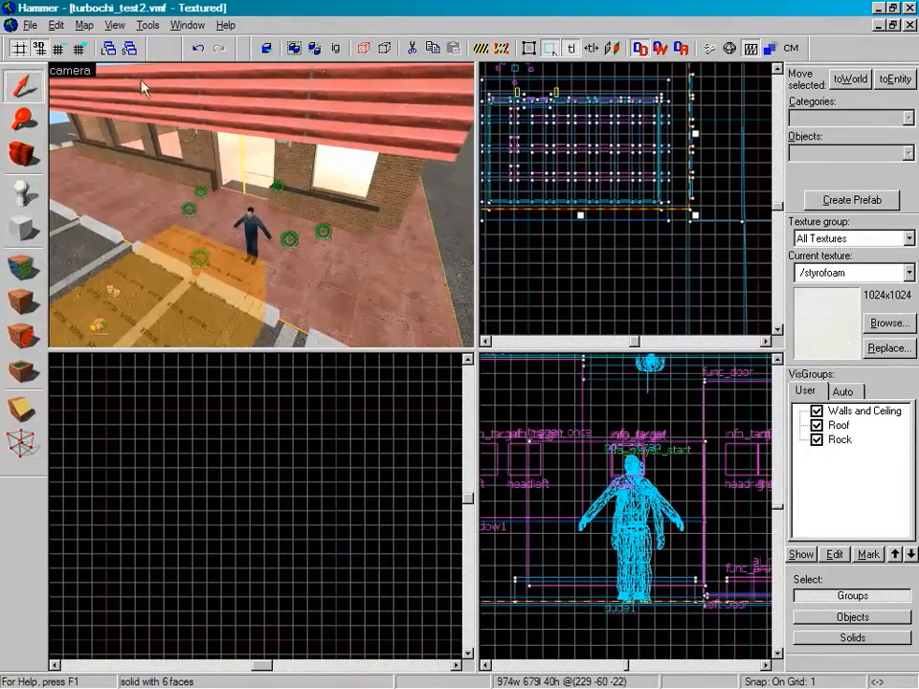
Step: Save the map as a new Valve map file named "looktest" in the maps folder
click(30, 25)
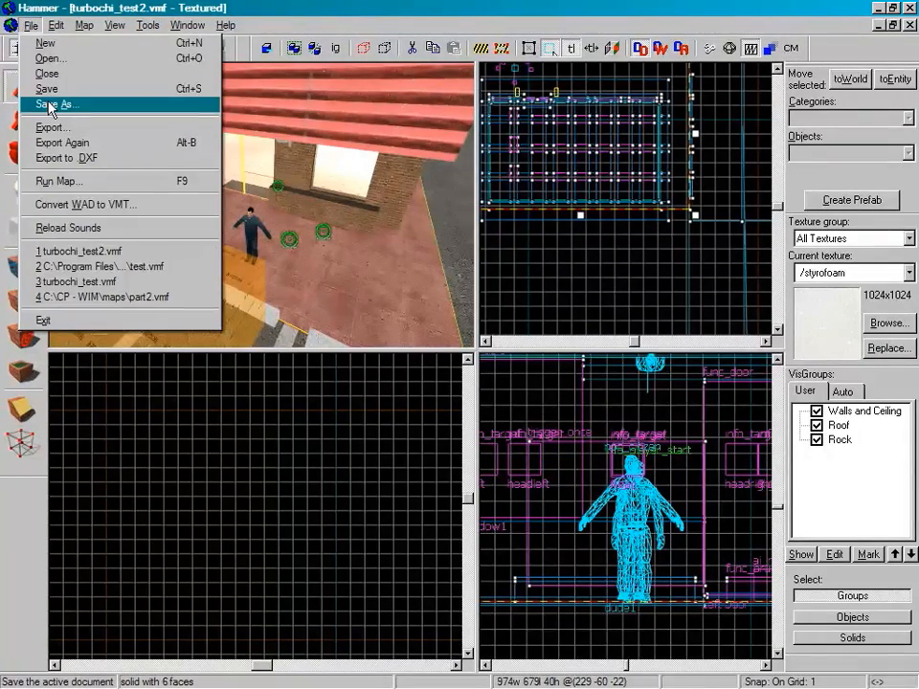
click(51, 106)
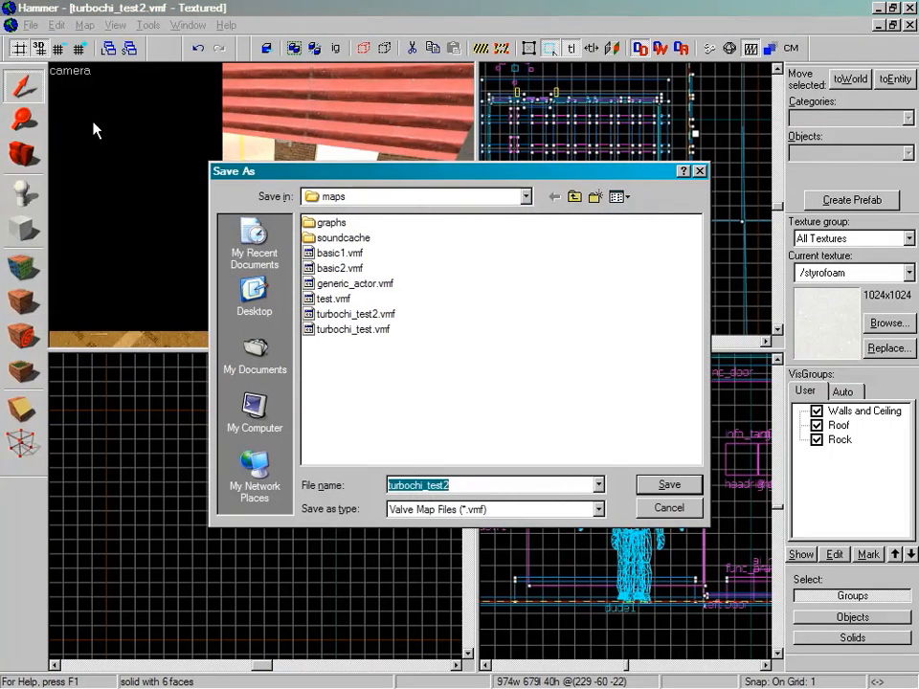
text(look)
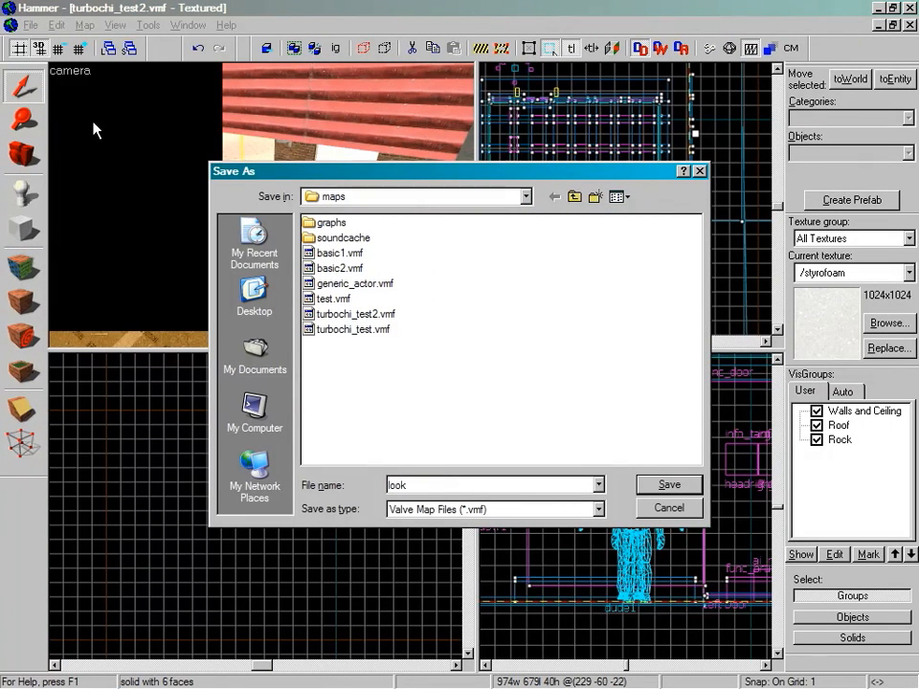
text(test)
click(674, 486)
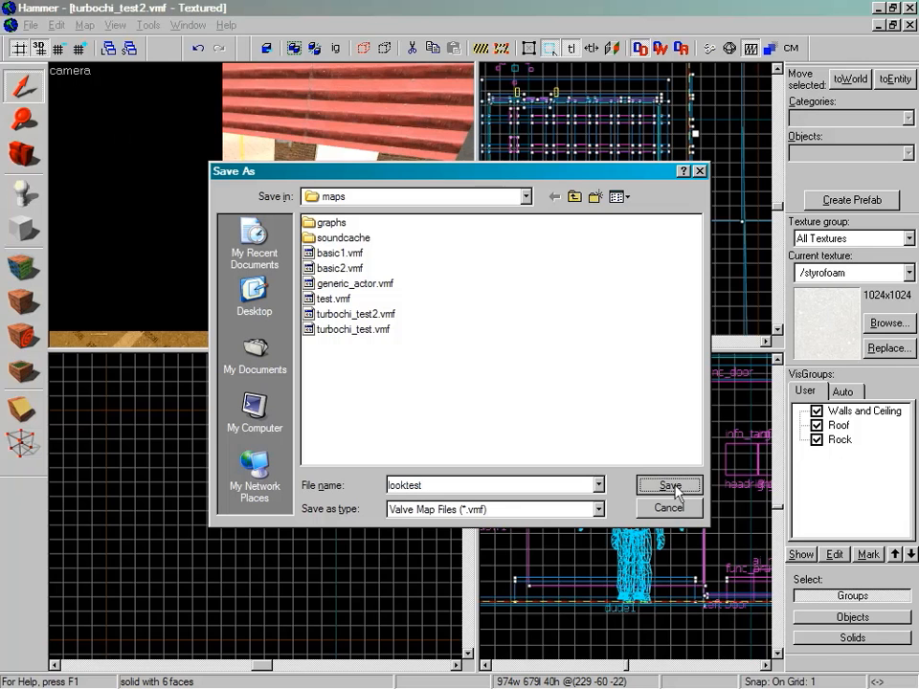